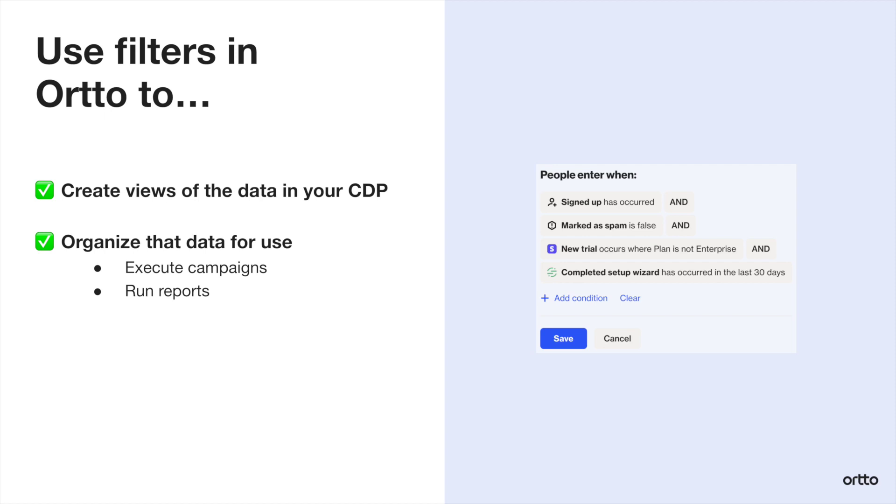
# Advance the slideshow to the 'Audiences vs. Tags' slide
pyautogui.press('Right')
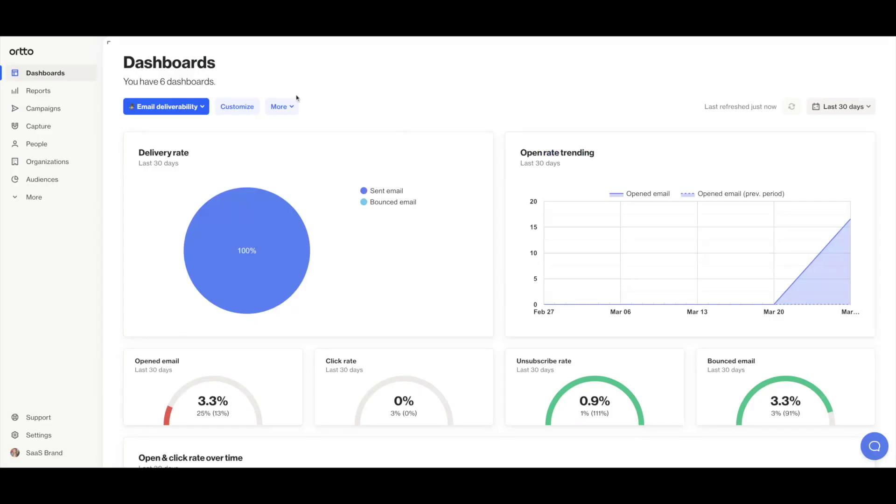
# Show the 14 day trial and Buyer fit score columns in People, moving Buyer fit score left
pyautogui.click(71, 149)
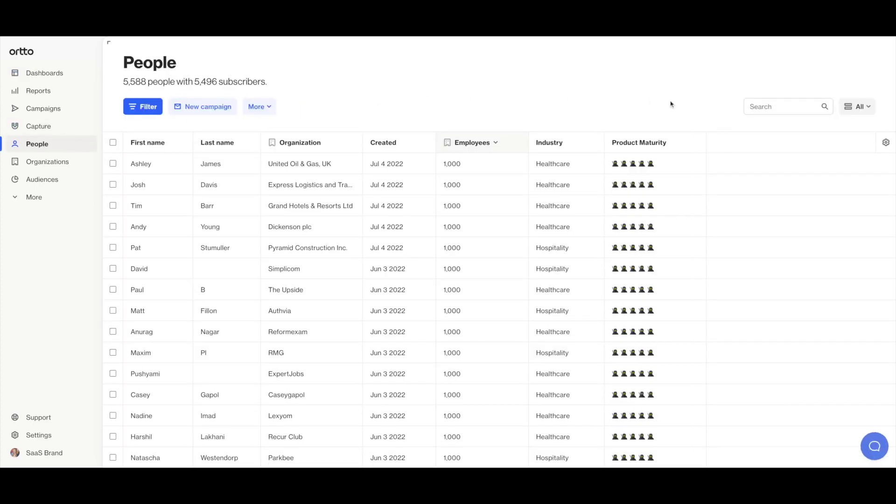
pyautogui.click(885, 143)
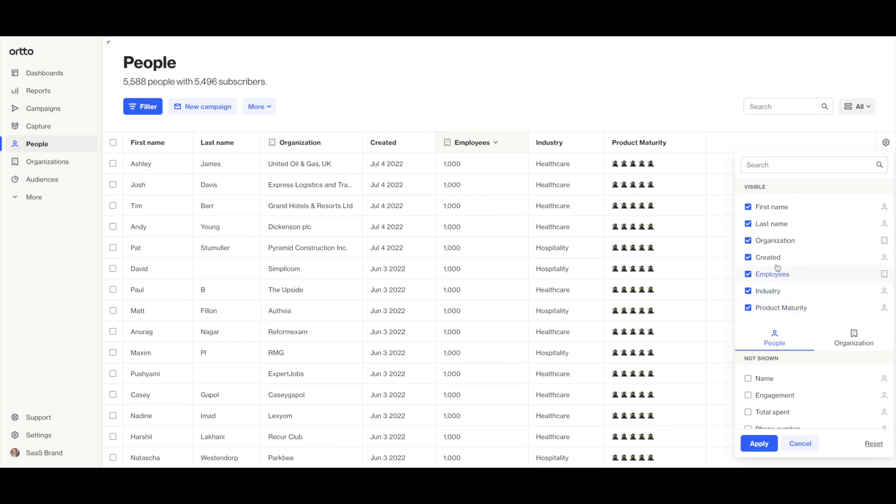
pyautogui.click(784, 166)
pyautogui.write('14 day')
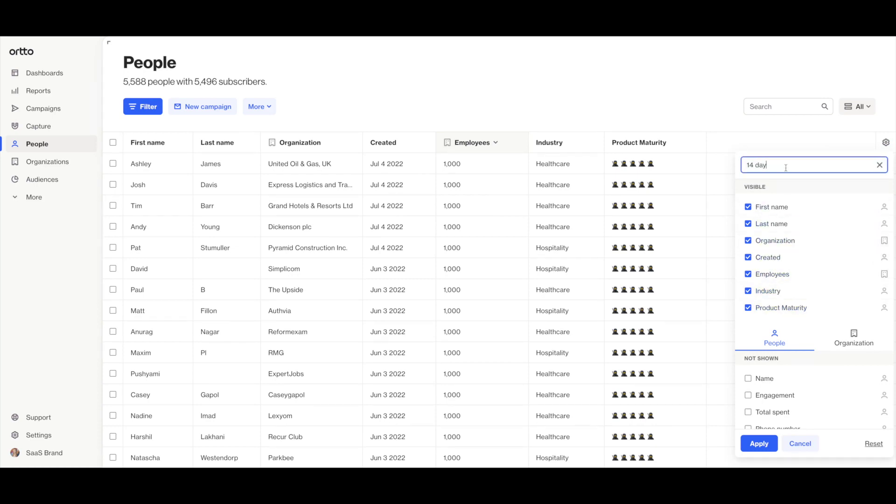
pyautogui.click(748, 233)
pyautogui.hotkey('alt', 'shift', 'Left')
pyautogui.hotkey('alt', 'shift', 'Left')
pyautogui.press('BackSpace')
pyautogui.write('buyer f')
pyautogui.click(748, 232)
pyautogui.click(759, 443)
pyautogui.moveTo(728, 143); pyautogui.dragTo(427, 142)
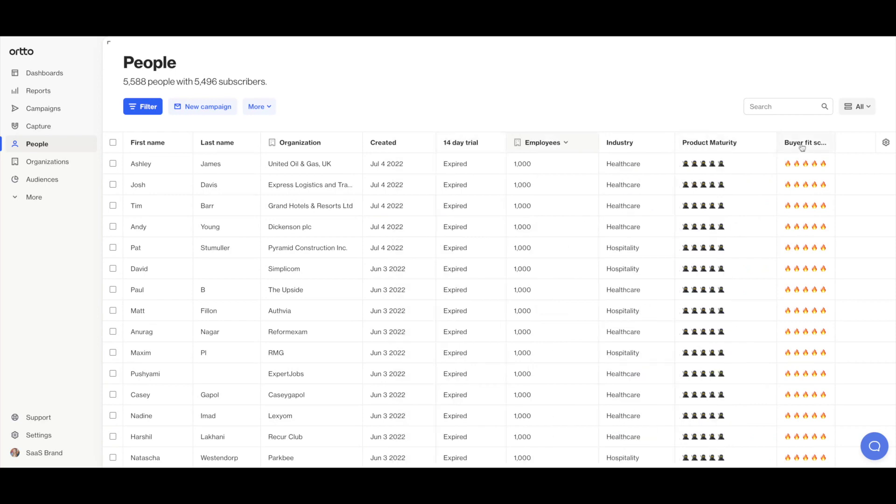
pyautogui.moveTo(802, 148); pyautogui.dragTo(531, 144)
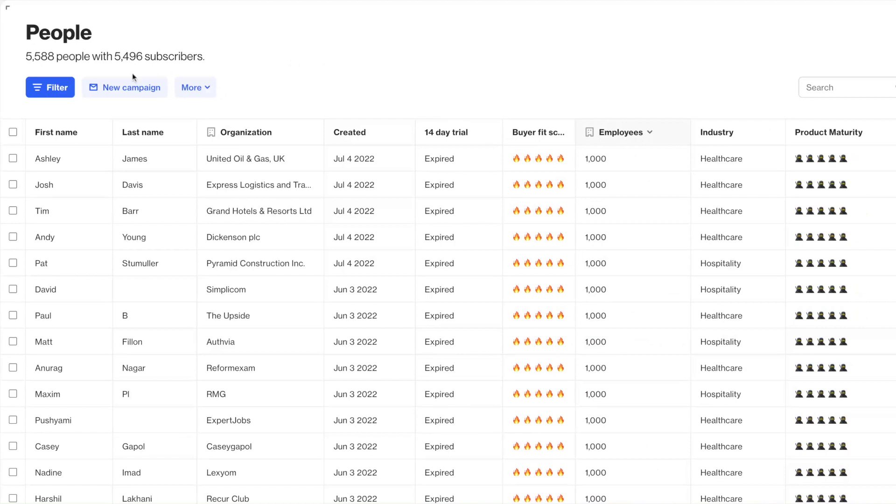
# Start a new filter on the People list
pyautogui.click(62, 91)
# Add the filter condition Opportunity stage name is not Qualification
pyautogui.write('stage name')
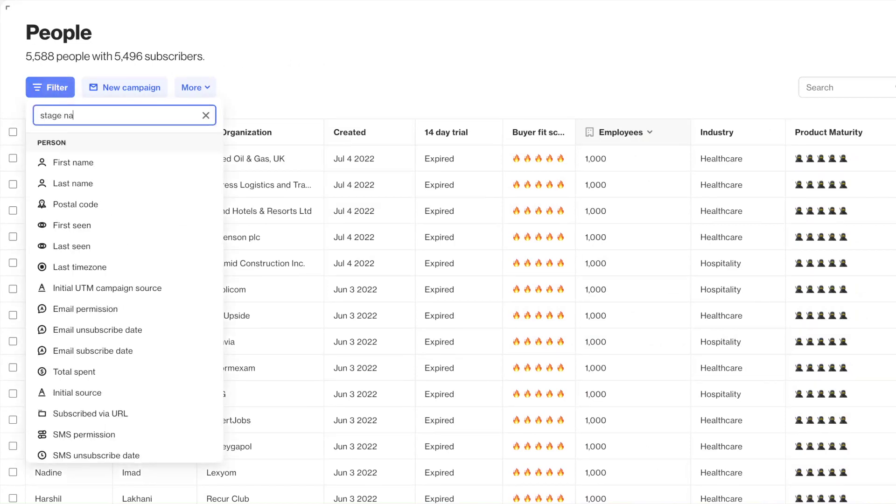
pyautogui.click(119, 163)
pyautogui.click(116, 143)
pyautogui.click(96, 169)
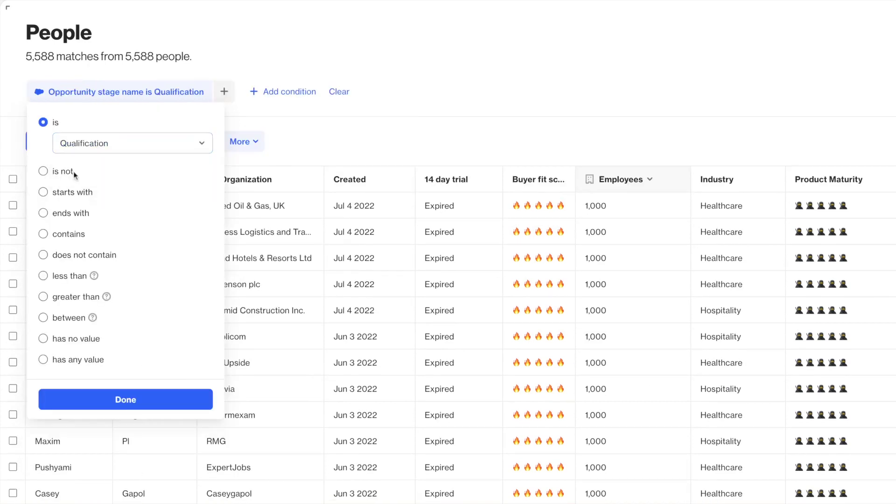
pyautogui.click(51, 175)
pyautogui.click(126, 399)
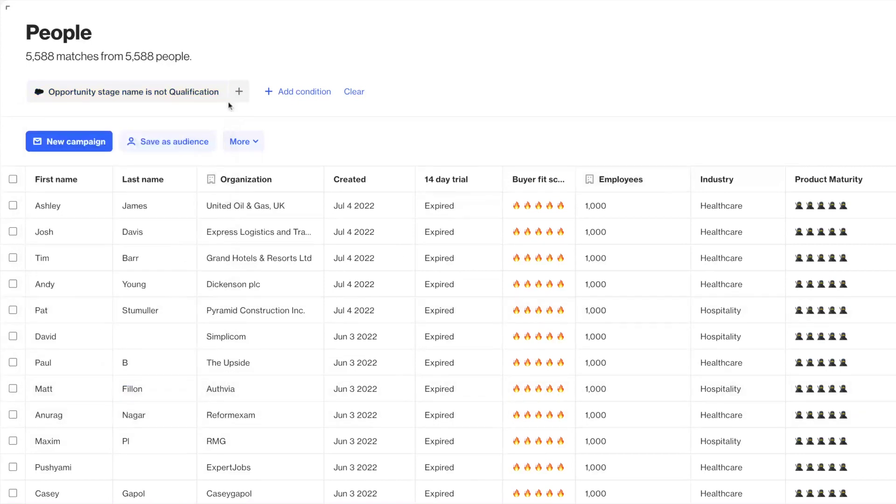
# Add a second condition requiring 14 day trial is Active
pyautogui.click(241, 92)
pyautogui.write('14 day')
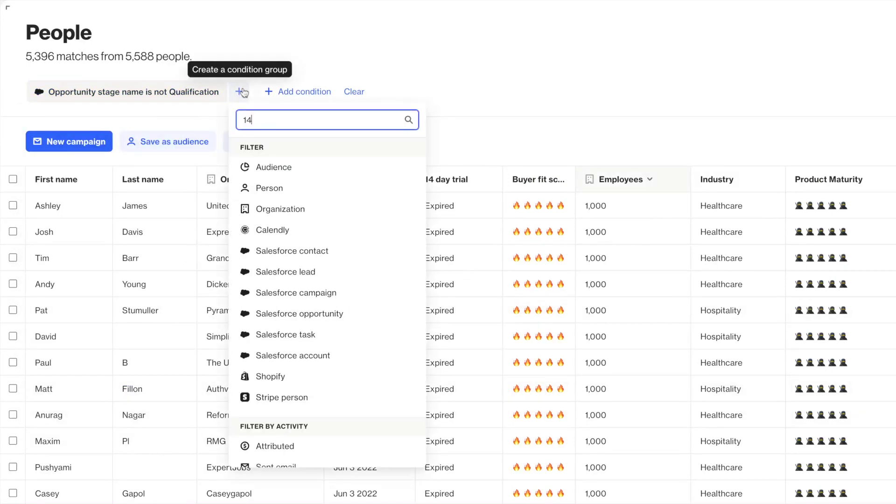
pyautogui.click(288, 169)
pyautogui.click(301, 143)
pyautogui.click(309, 169)
pyautogui.click(320, 257)
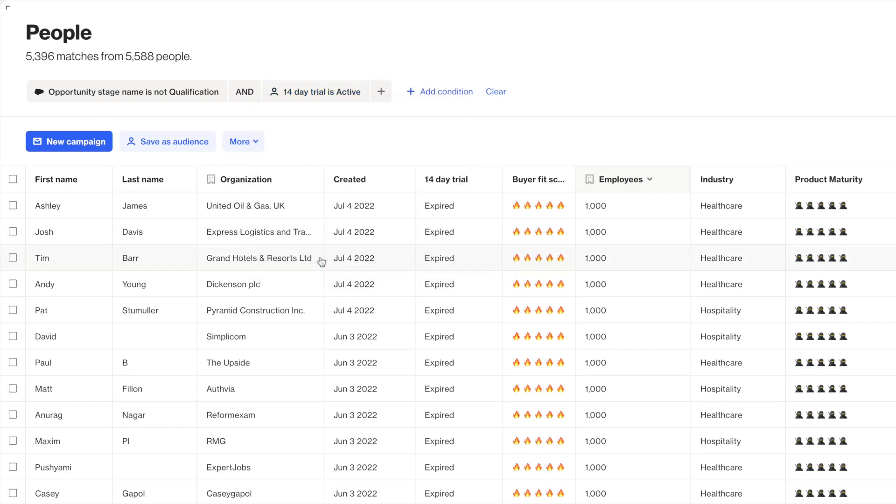
pyautogui.click(454, 96)
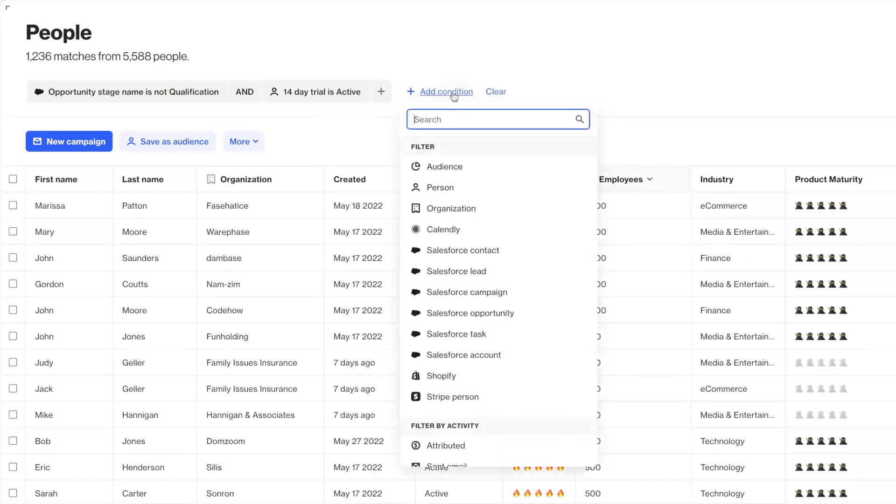
# Add the condition Buyer fit score greater than two flames
pyautogui.write('buyer fit')
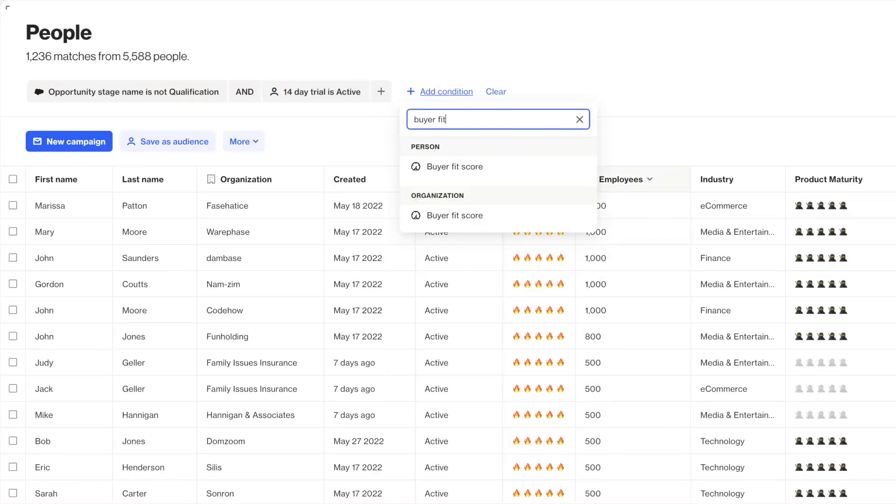
pyautogui.click(457, 167)
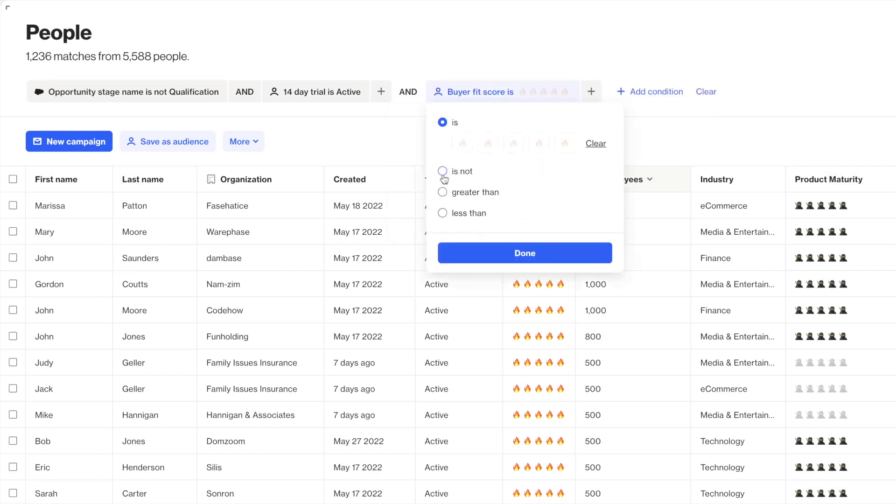
pyautogui.click(443, 192)
pyautogui.click(489, 190)
pyautogui.click(512, 255)
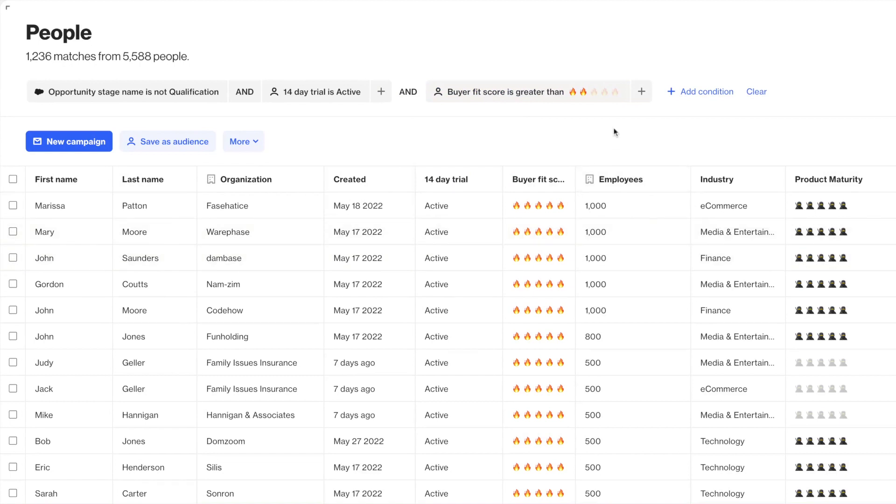
# Group it with Org: Employees greater than 50 and switch the group to OR
pyautogui.click(641, 93)
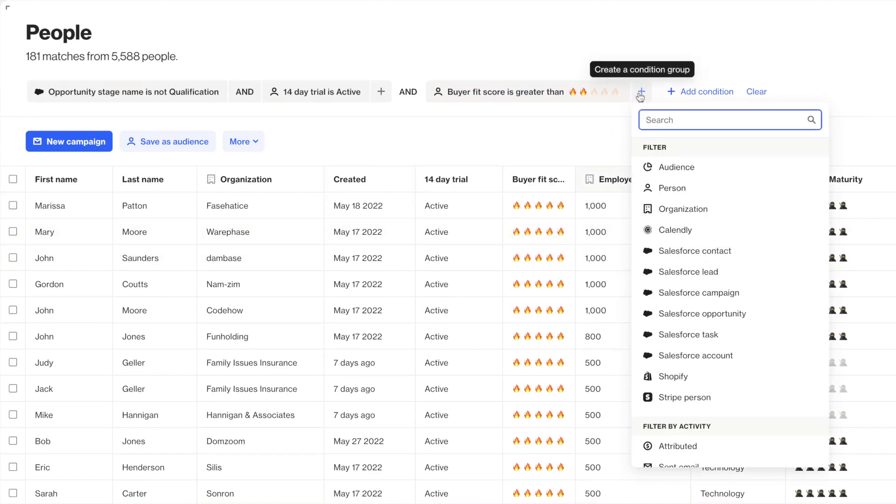
pyautogui.write('employee')
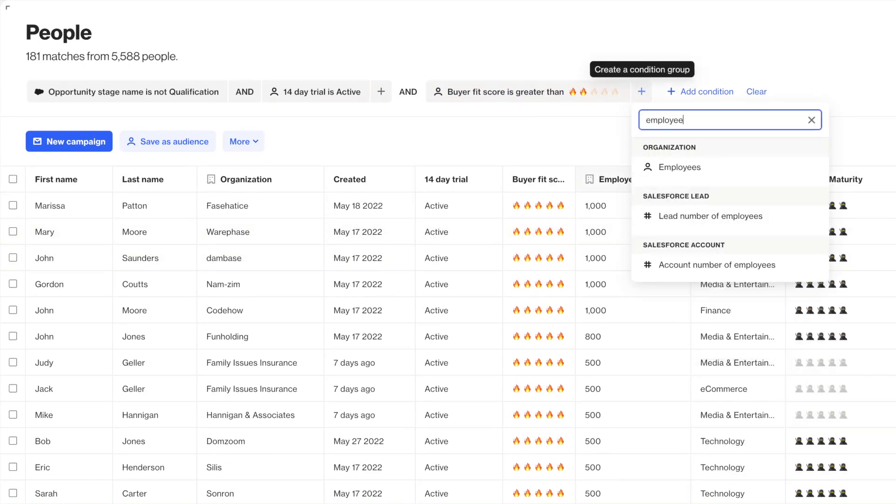
pyautogui.click(678, 167)
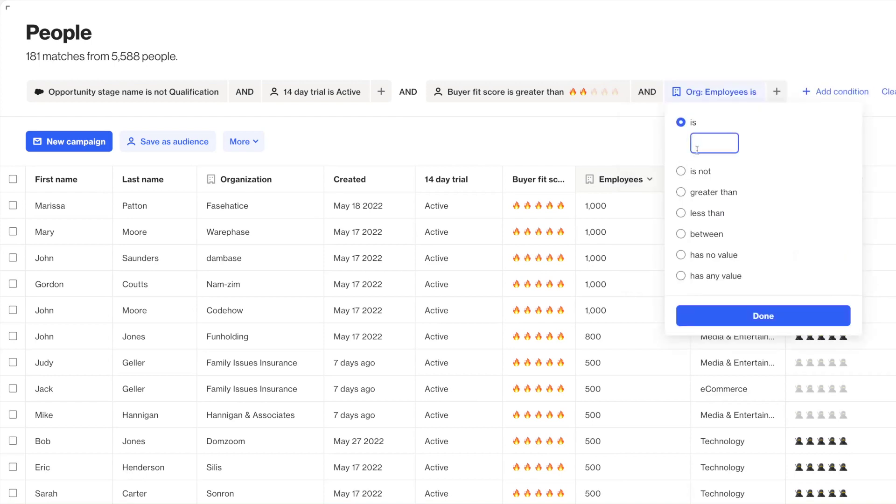
pyautogui.click(681, 192)
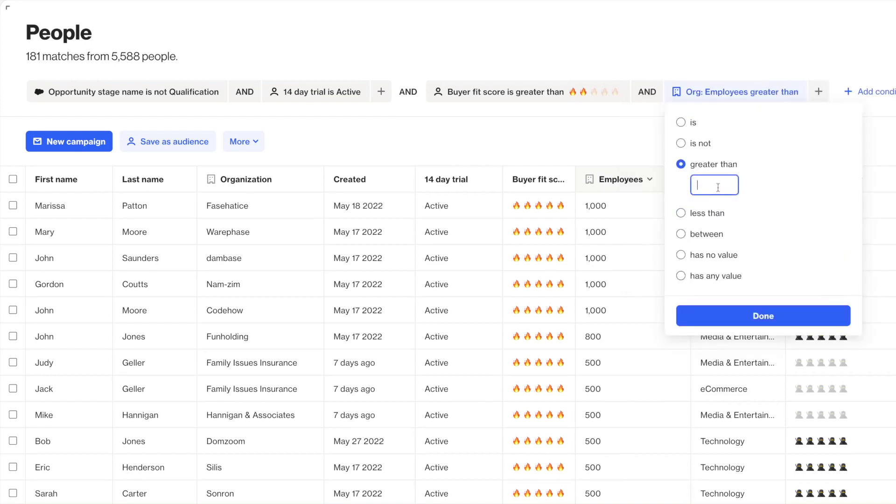
pyautogui.write('50')
pyautogui.click(741, 319)
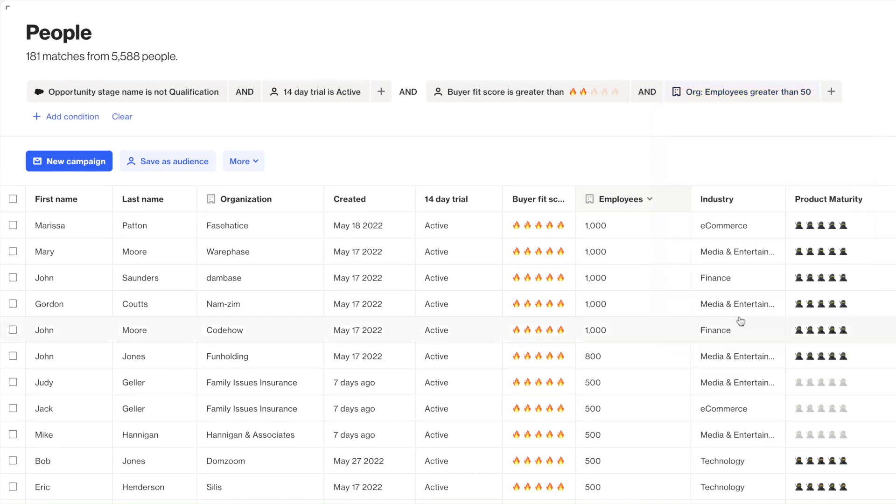
pyautogui.click(647, 93)
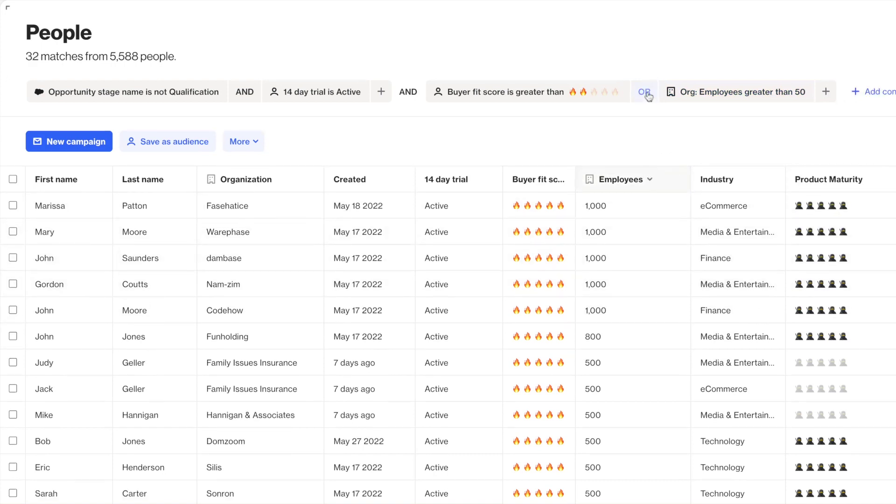
# Add a Sent email condition requiring no email sent in the last 17 days
pyautogui.click(878, 94)
pyautogui.write('s')
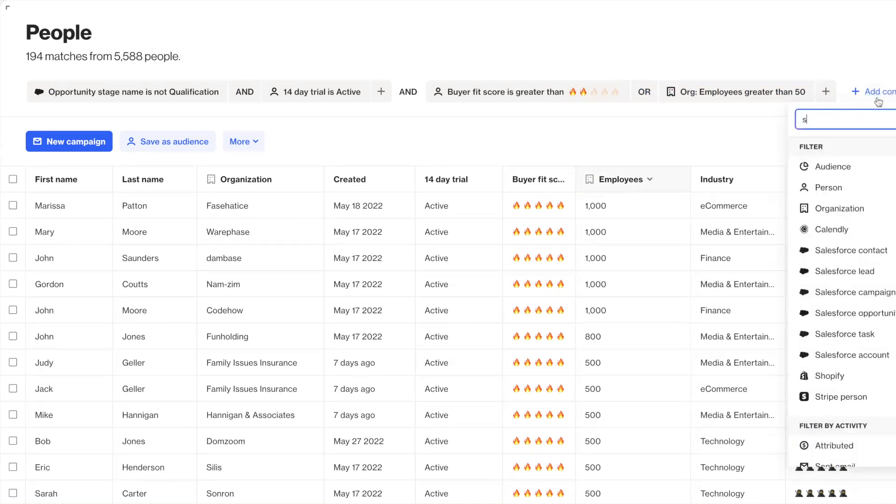
pyautogui.write('ent email')
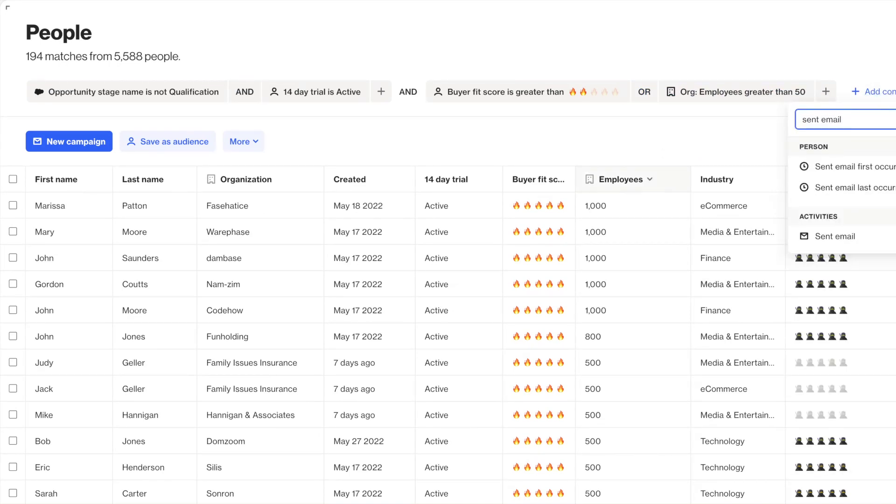
pyautogui.click(847, 236)
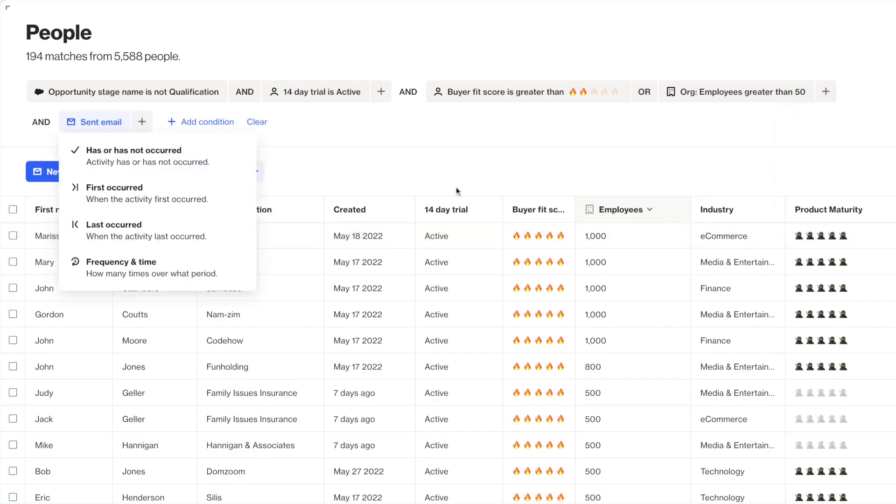
pyautogui.click(208, 168)
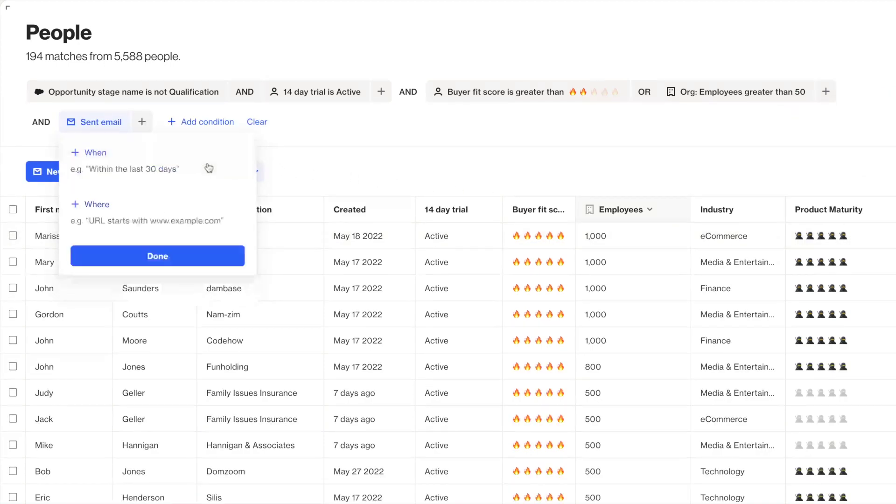
pyautogui.click(75, 173)
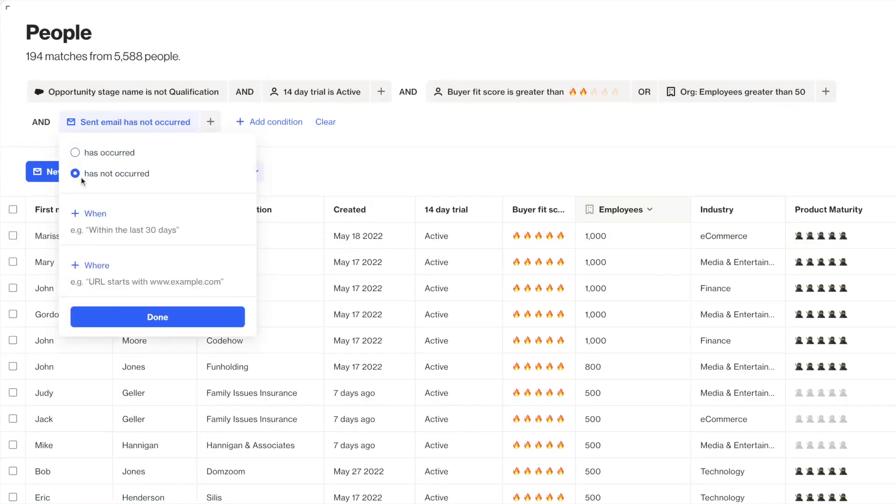
pyautogui.click(93, 214)
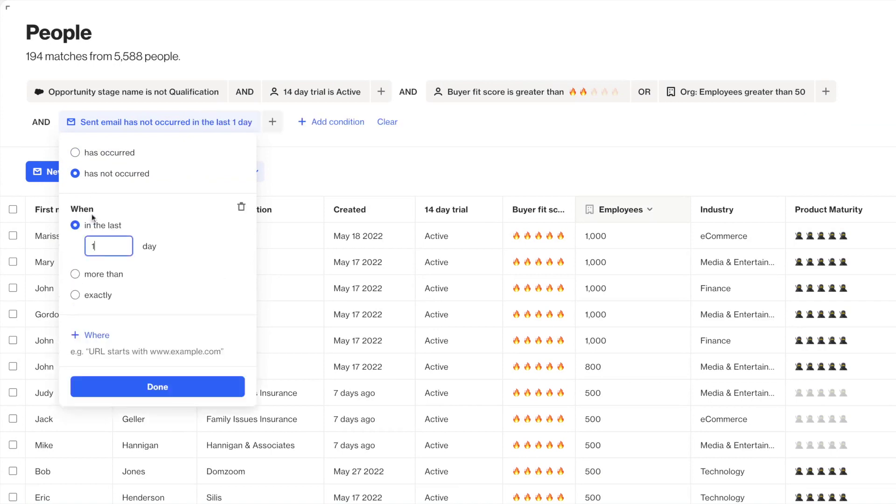
pyautogui.write('7')
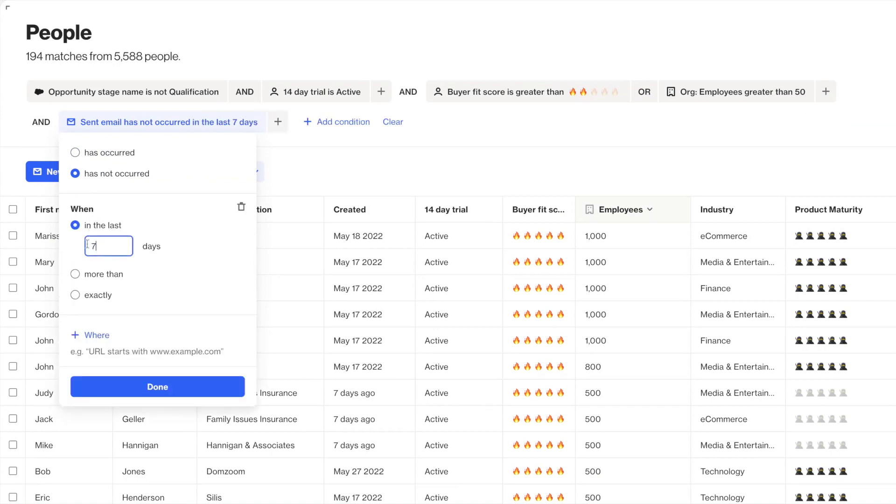
# Restrict the Sent email condition to the 'Demo scheduled' email and confirm it
pyautogui.click(104, 338)
pyautogui.scroll(-3, 106, 299)
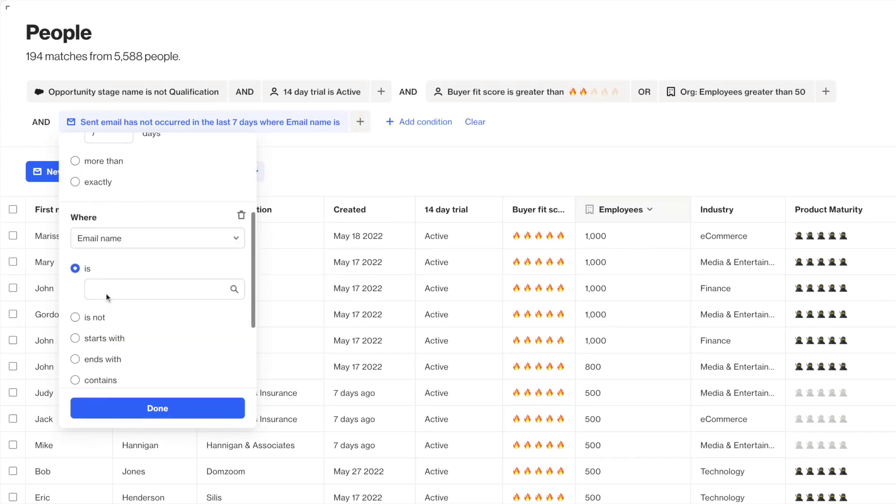
pyautogui.click(107, 295)
pyautogui.write('demo')
pyautogui.click(168, 292)
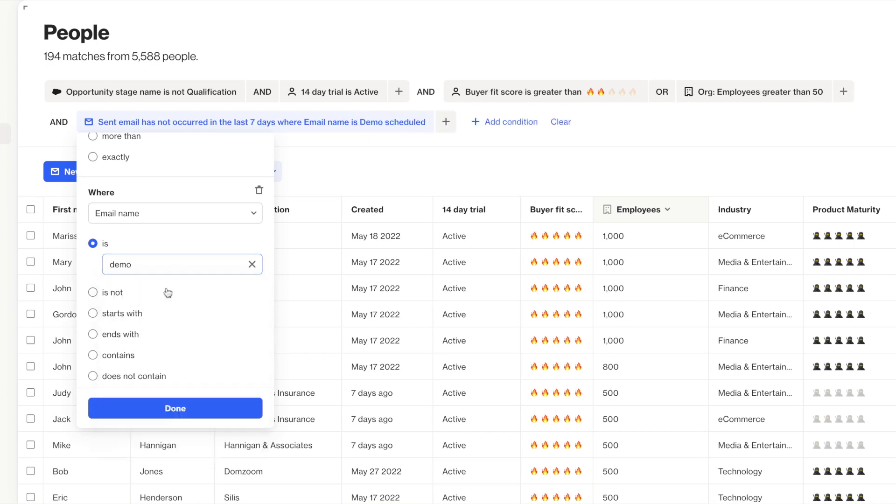
pyautogui.click(180, 406)
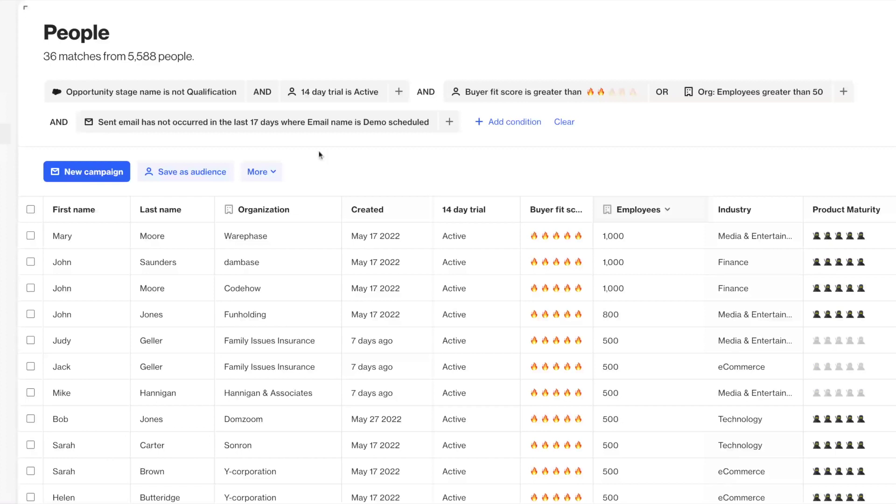
pyautogui.click(31, 210)
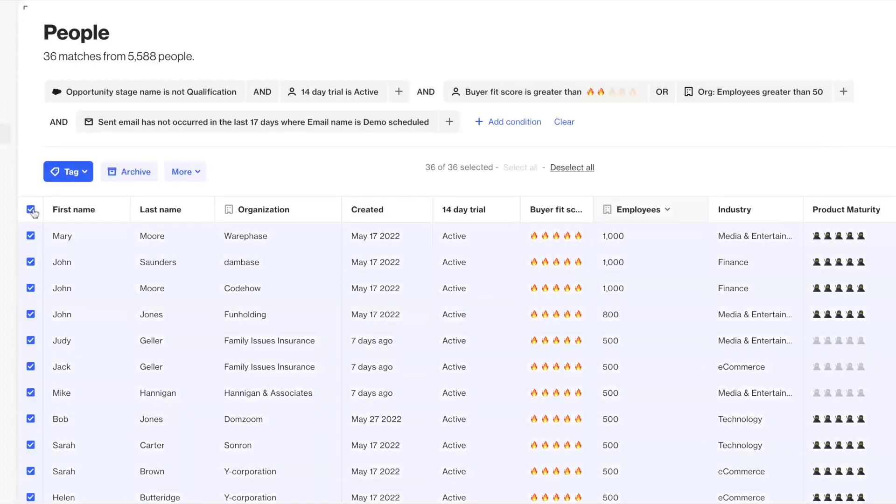
# Create a 'March pricing incentive' tag and apply it to all 36 selected people
pyautogui.click(87, 172)
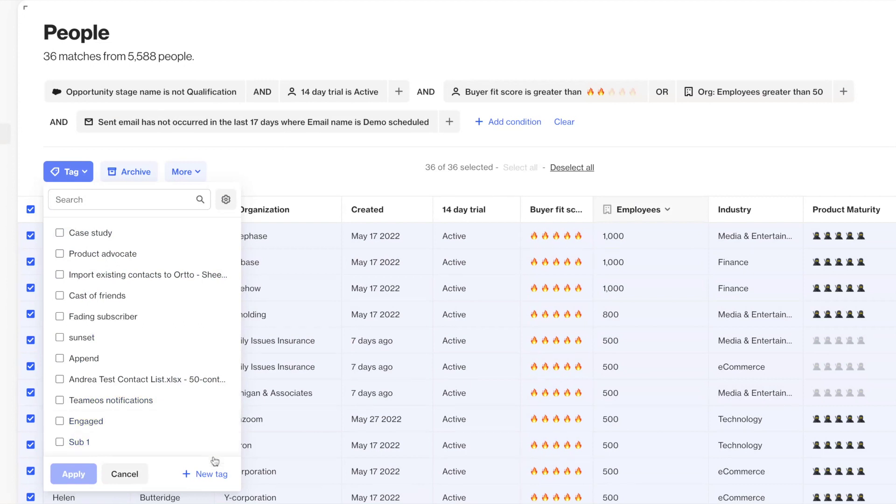
pyautogui.click(209, 474)
pyautogui.write('March pricing incentive')
pyautogui.press('Return')
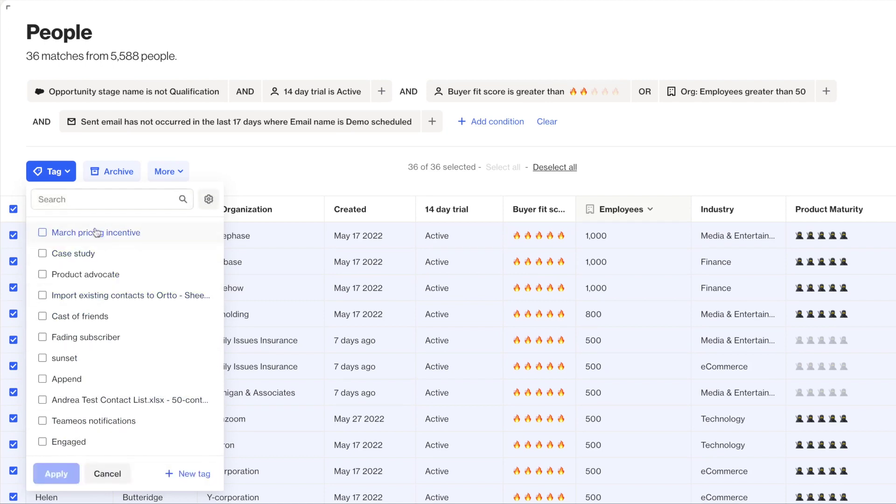
pyautogui.click(42, 232)
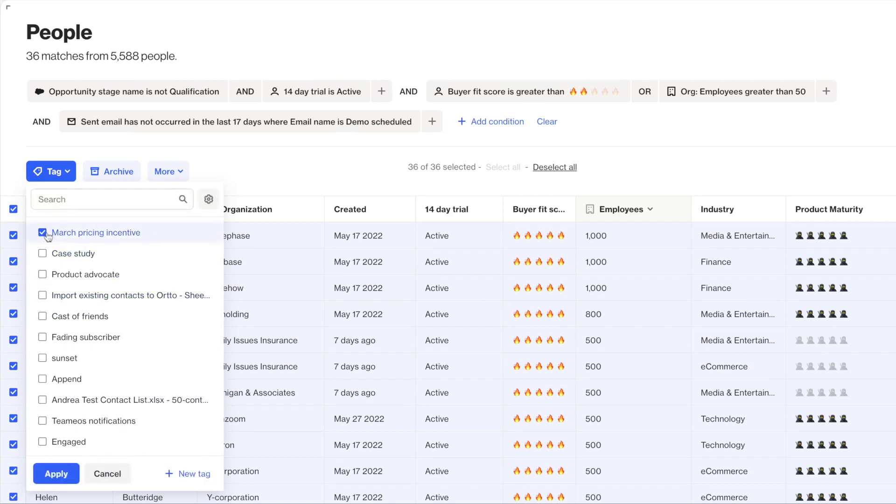
pyautogui.click(57, 474)
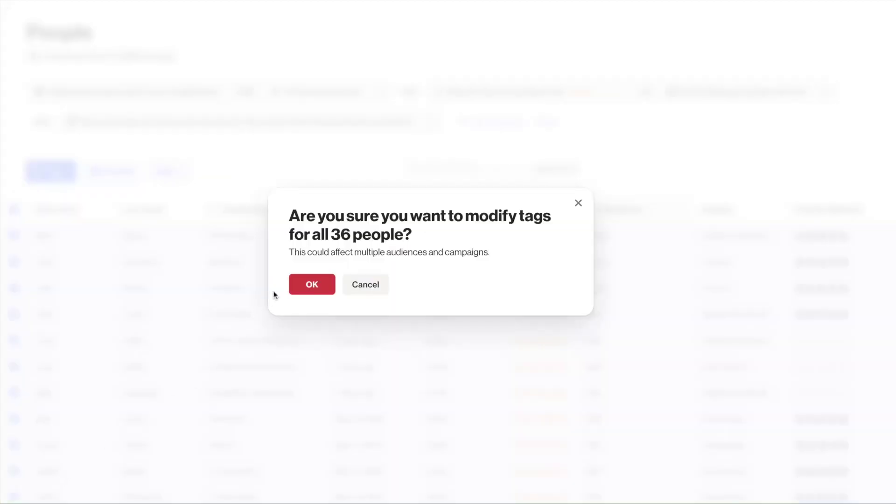
pyautogui.click(320, 282)
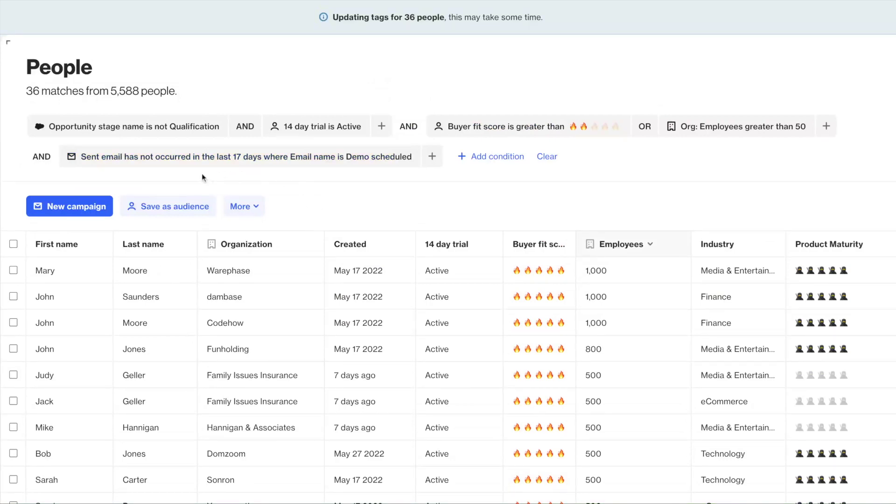
pyautogui.click(174, 206)
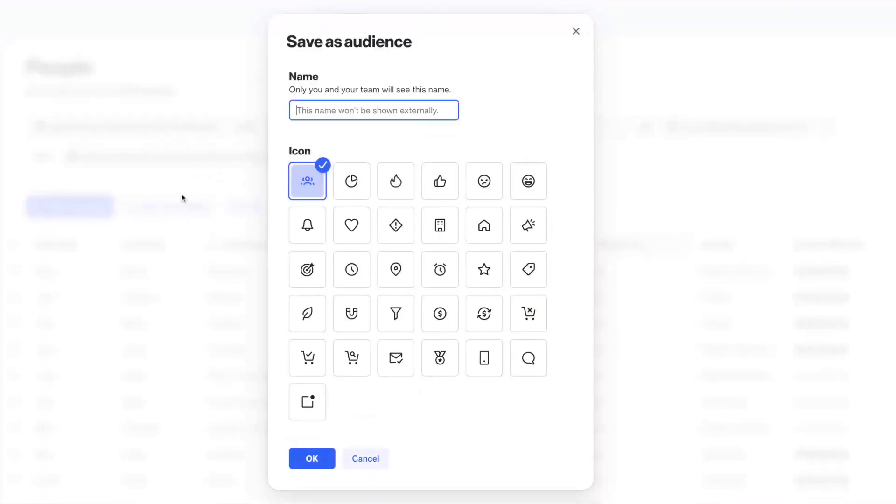
# Save the audience as 'High fit trial users' with a target icon, then view Audiences
pyautogui.write('High fit ')
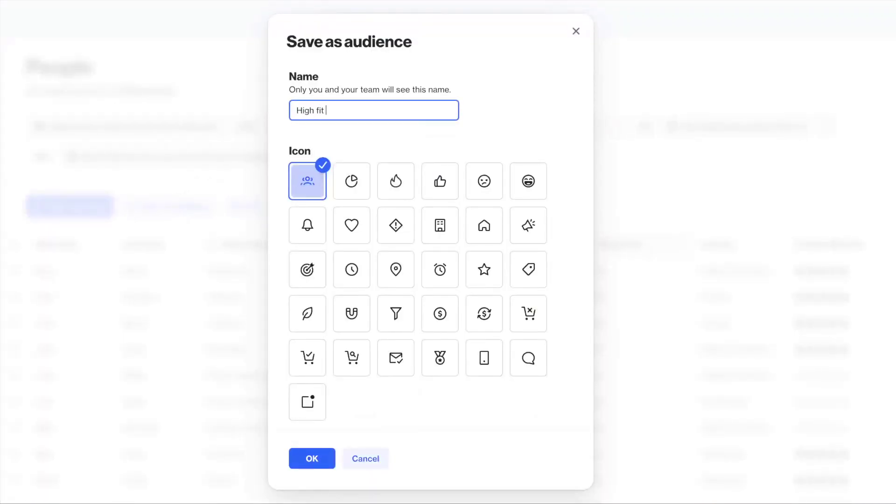
pyautogui.write('trial users')
pyautogui.click(302, 277)
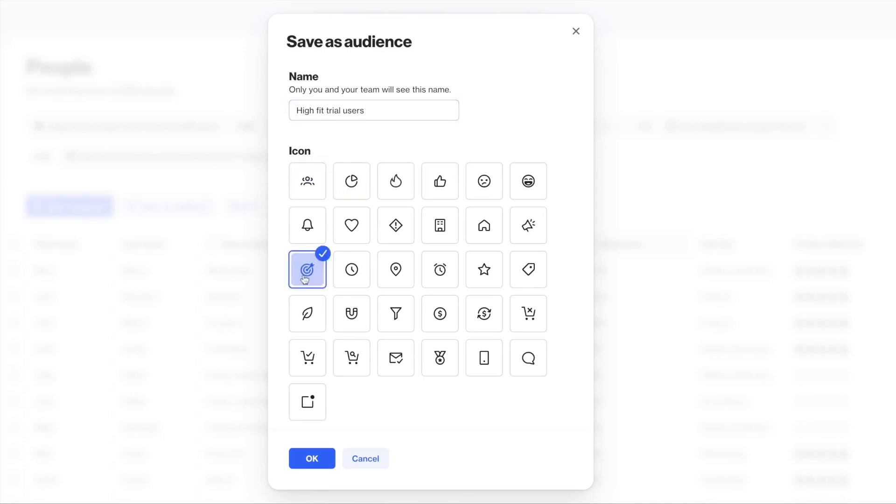
pyautogui.click(309, 457)
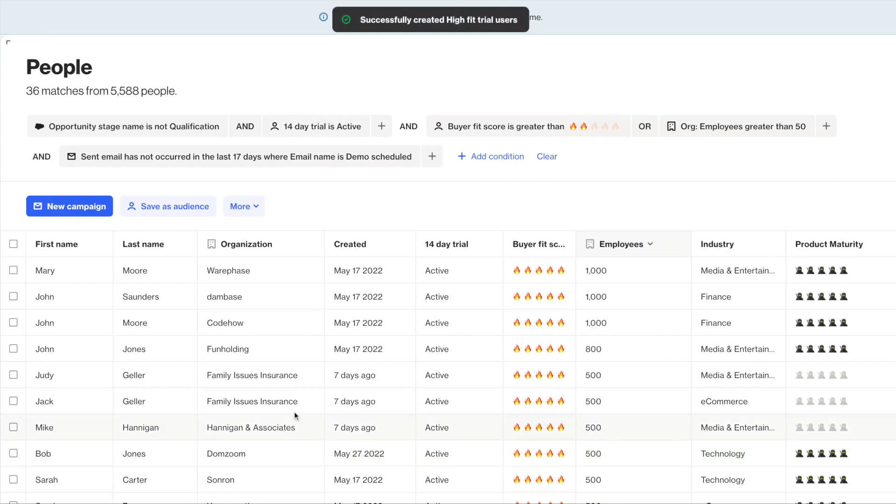
pyautogui.click(71, 198)
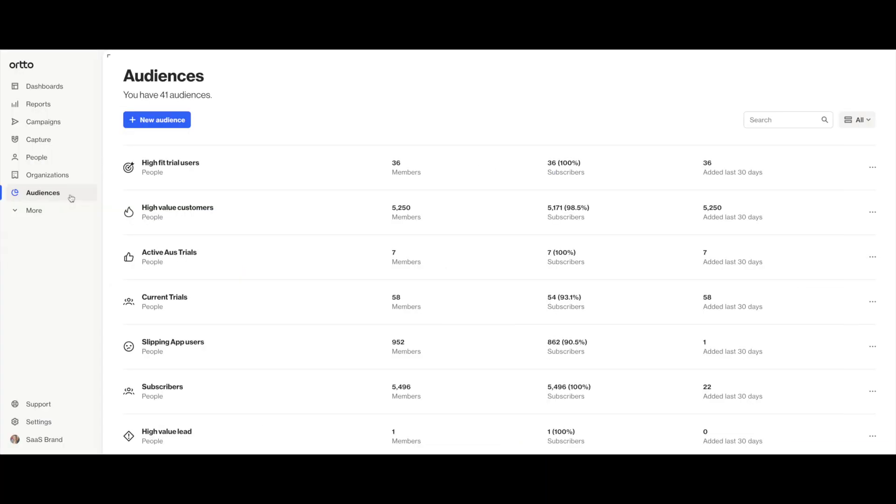
# Open the High fit trial users audience and scroll through its Overview charts
pyautogui.click(172, 170)
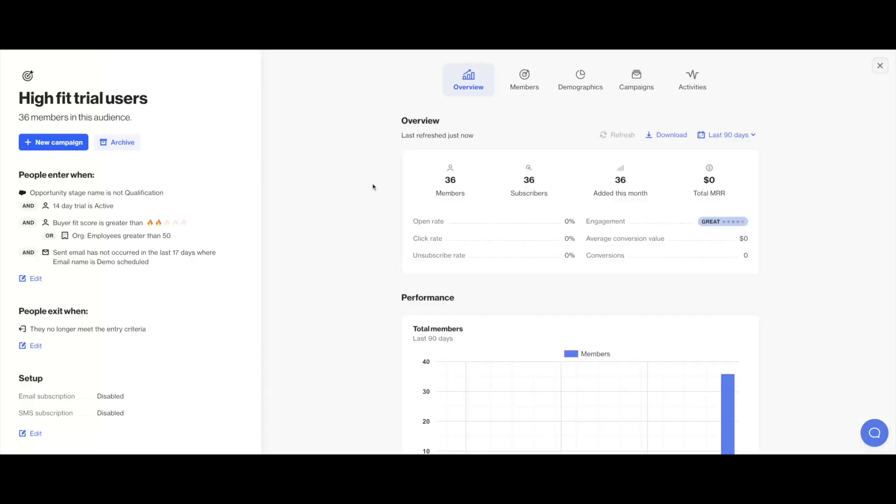
pyautogui.scroll(-6, 372, 187)
pyautogui.scroll(-5, 580, 252)
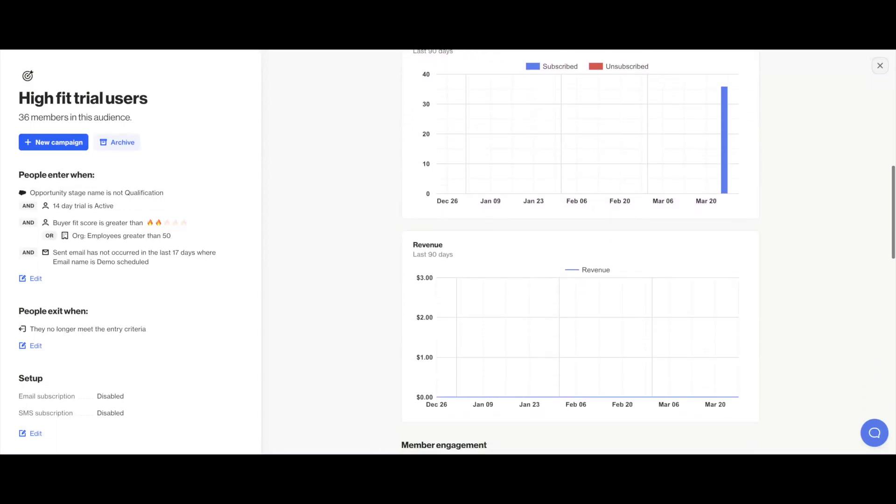
pyautogui.scroll(-7, 580, 252)
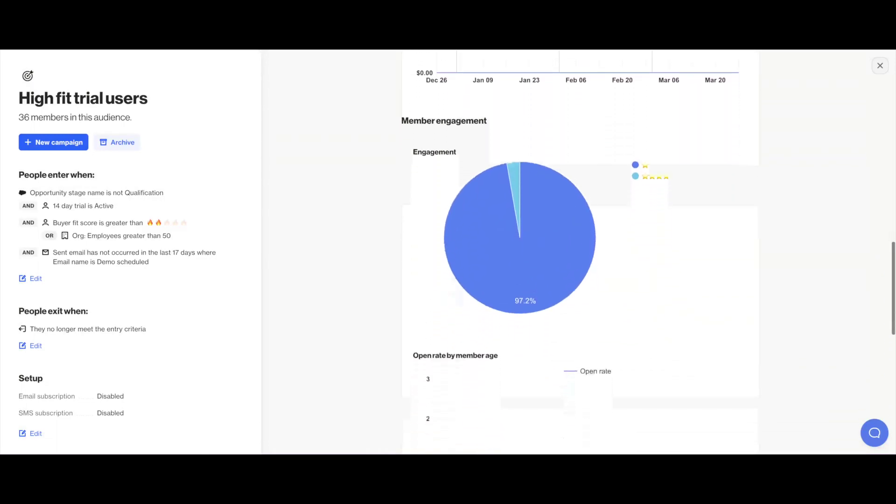
pyautogui.scroll(-5, 580, 252)
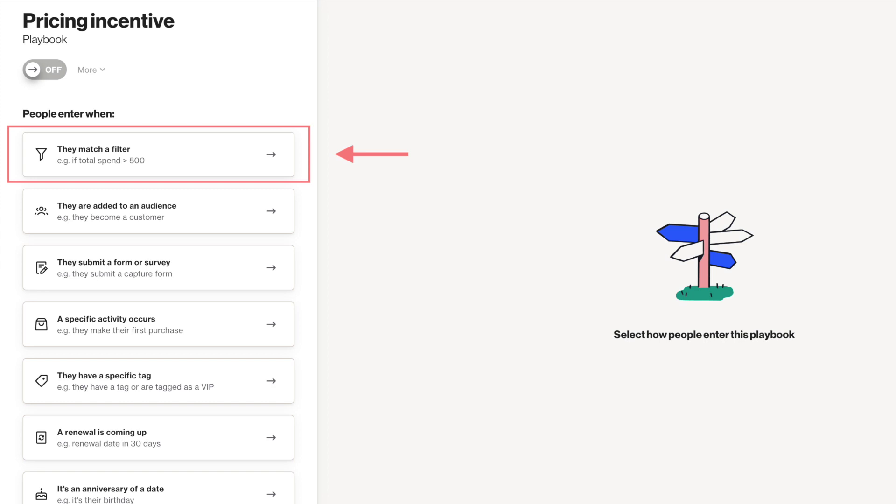
# Set a filter entry rule: Opportunity stage name is not Qualification
pyautogui.click(236, 154)
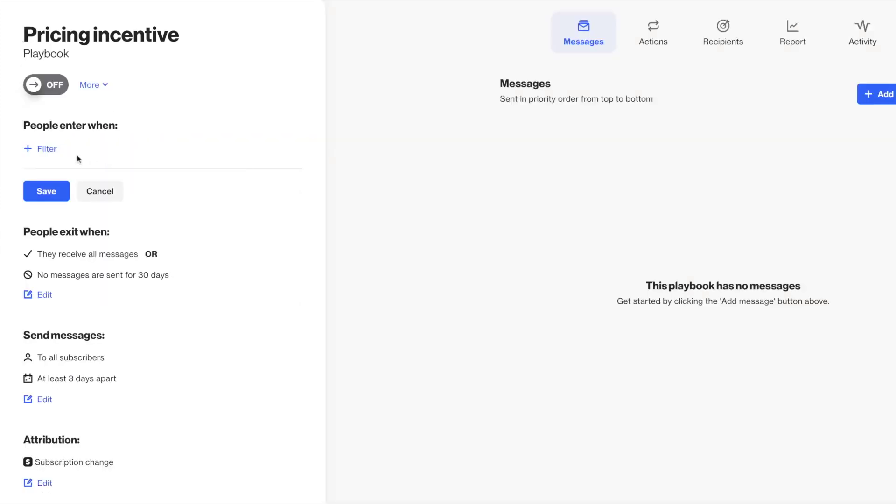
pyautogui.click(48, 149)
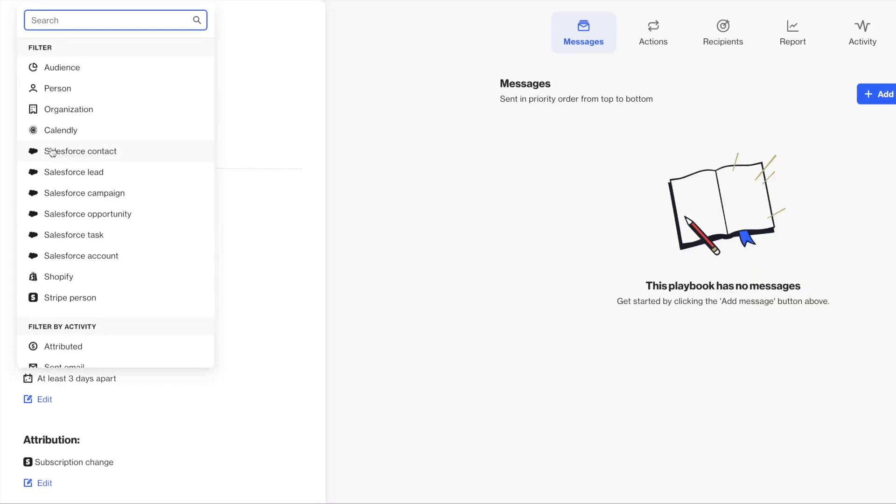
pyautogui.write('opportunity stage')
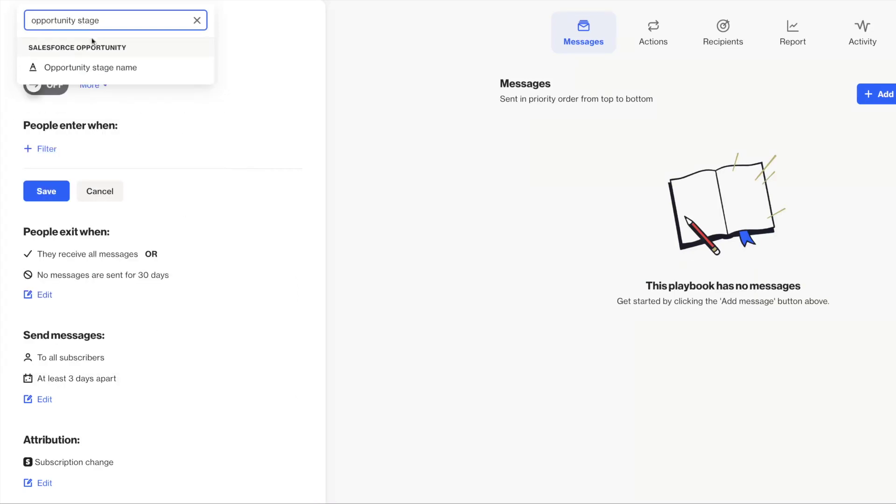
pyautogui.click(96, 67)
pyautogui.click(108, 203)
pyautogui.click(94, 233)
pyautogui.click(60, 236)
pyautogui.click(275, 168)
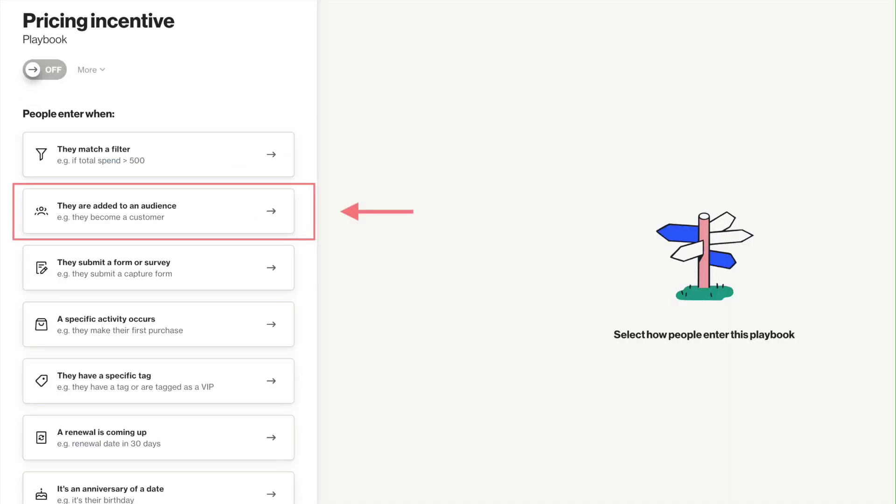
# Use the High fit trial users audience and the March pricing incentive tag as entry triggers
pyautogui.click(216, 162)
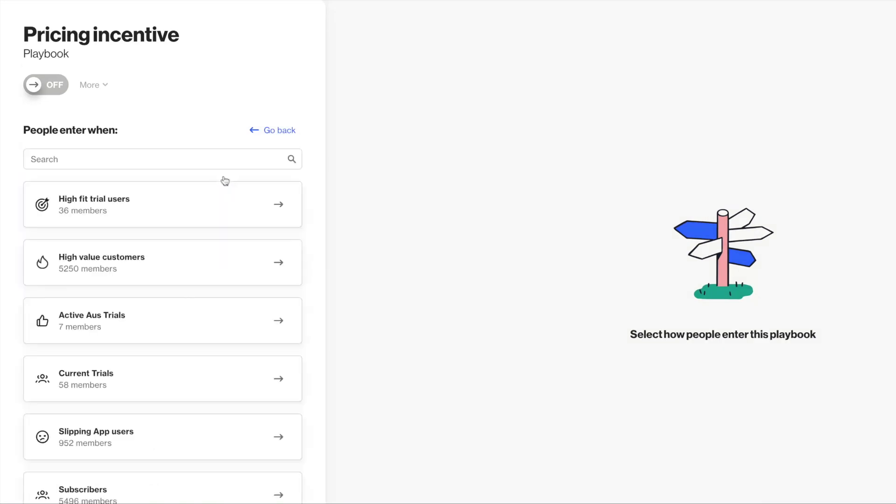
pyautogui.click(216, 194)
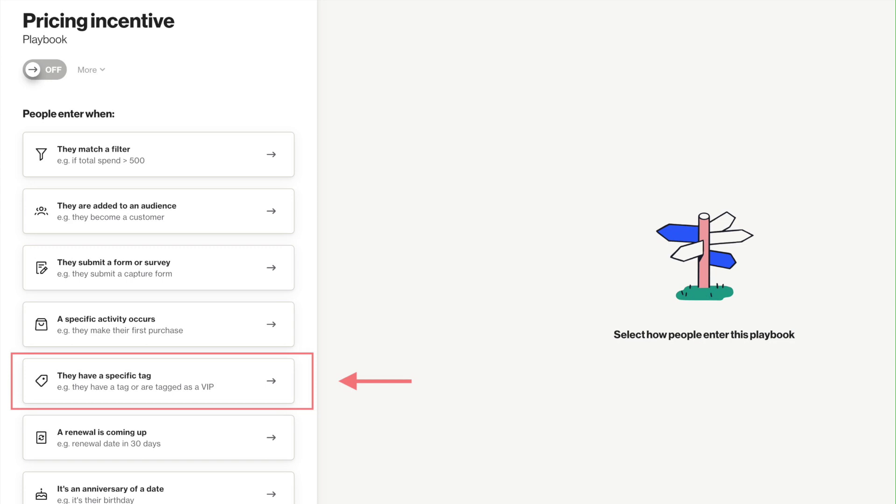
pyautogui.click(182, 381)
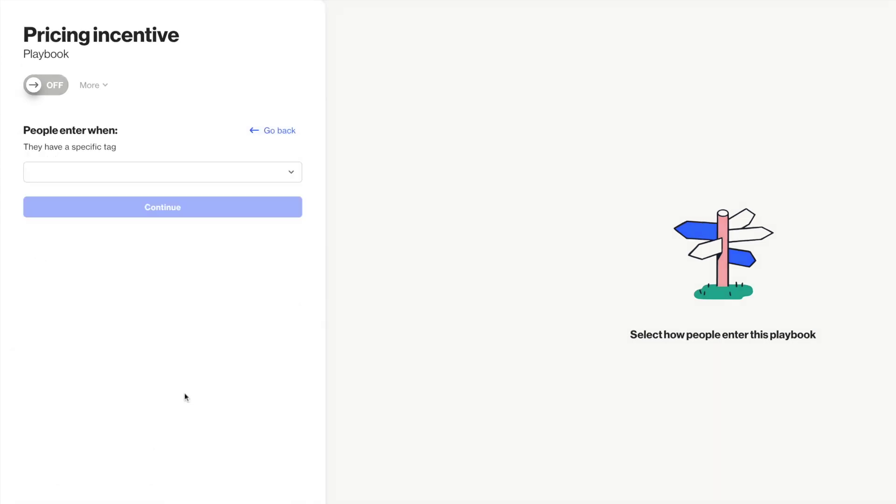
pyautogui.click(192, 172)
pyautogui.click(186, 232)
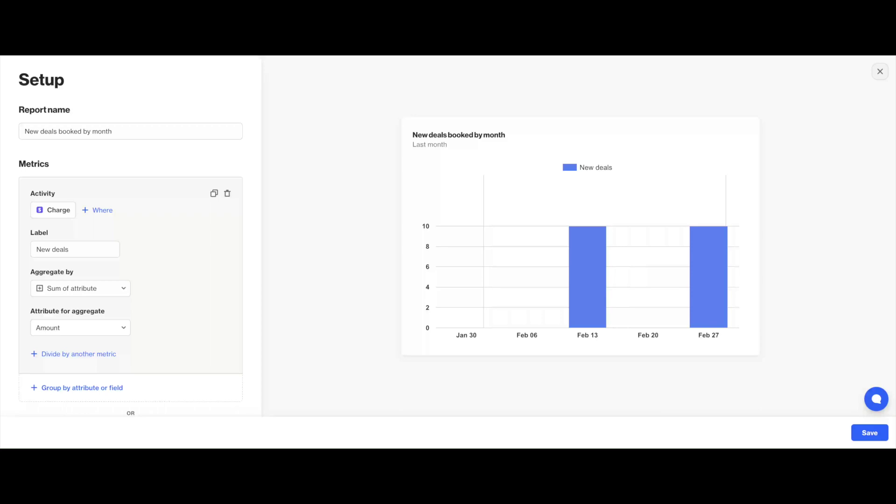
# Add a 'Member of audience' filter to the New deals booked by month report, showing the audience list
pyautogui.scroll(-6, 131, 233)
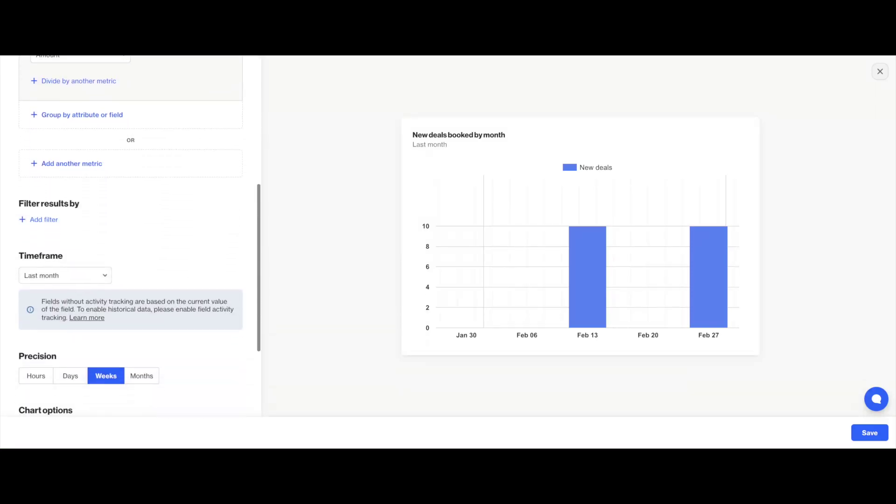
pyautogui.click(47, 212)
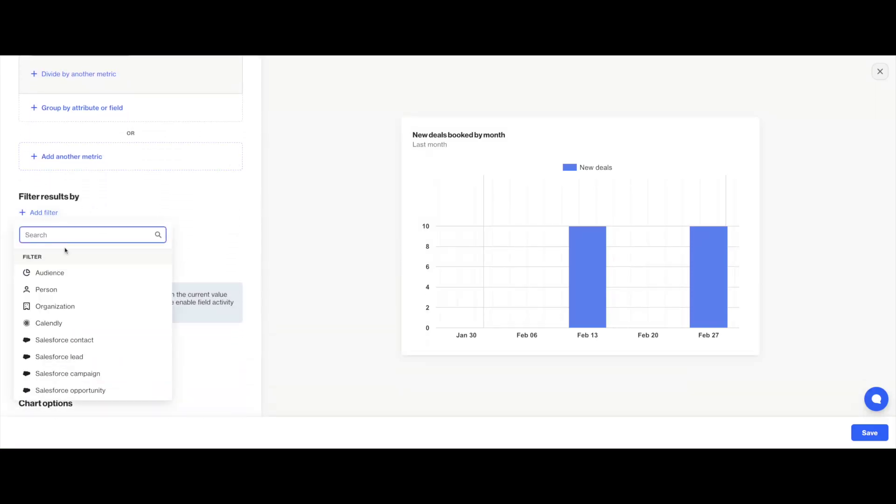
pyautogui.click(73, 275)
pyautogui.click(73, 275)
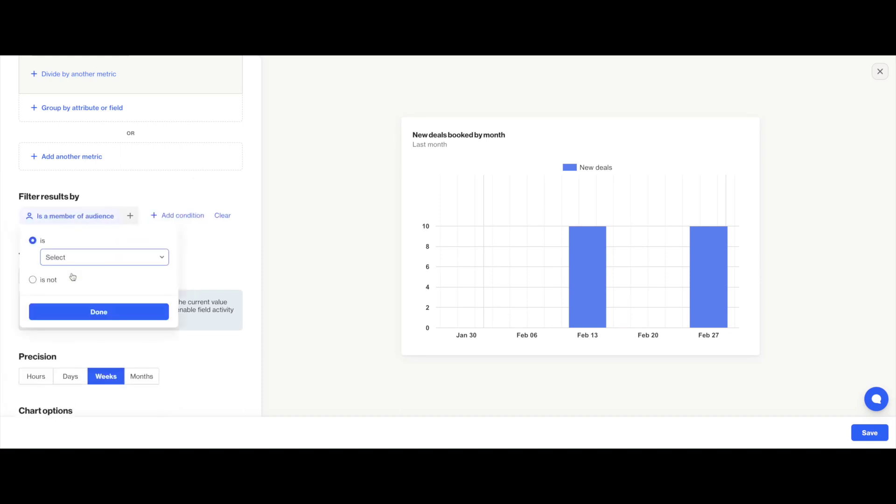
pyautogui.click(71, 260)
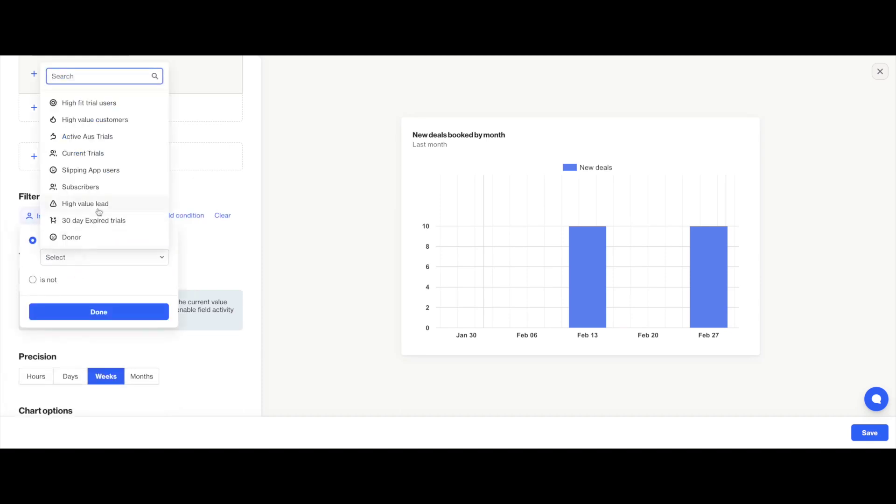